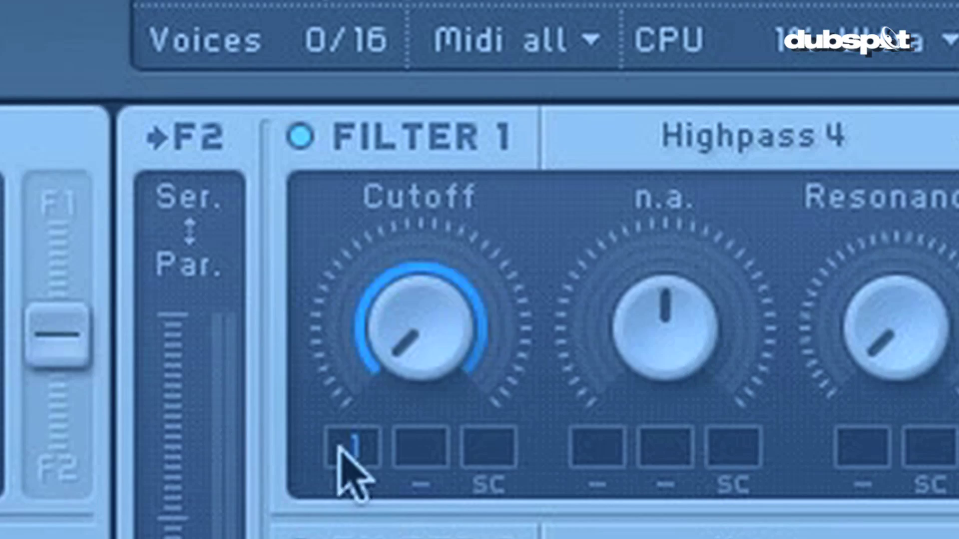
Step: Drag envelope 1 onto Filter 1 Cutoff's first mod slot and switch unison Pan Position on
{"action": "left_click_drag", "start_coordinate": [339, 450], "coordinate": [352, 446]}
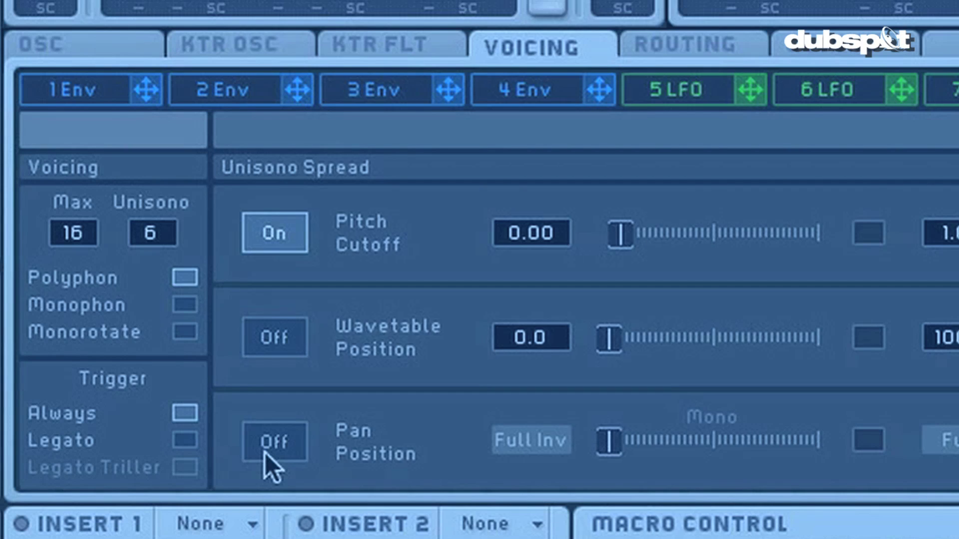
{"action": "left_click", "coordinate": [265, 453]}
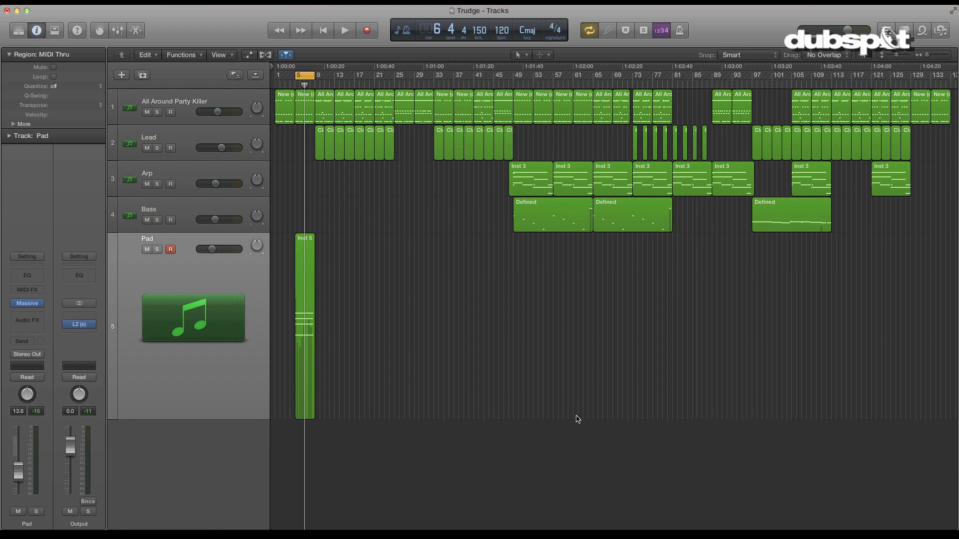
Step: Mute the Pad track, turn Cycle off, and play back the Lead part from bar 5
{"action": "left_click", "coordinate": [147, 250]}
{"action": "key", "text": "c"}
{"action": "left_click_drag", "start_coordinate": [286, 156], "coordinate": [414, 150]}
{"action": "left_click", "coordinate": [339, 197]}
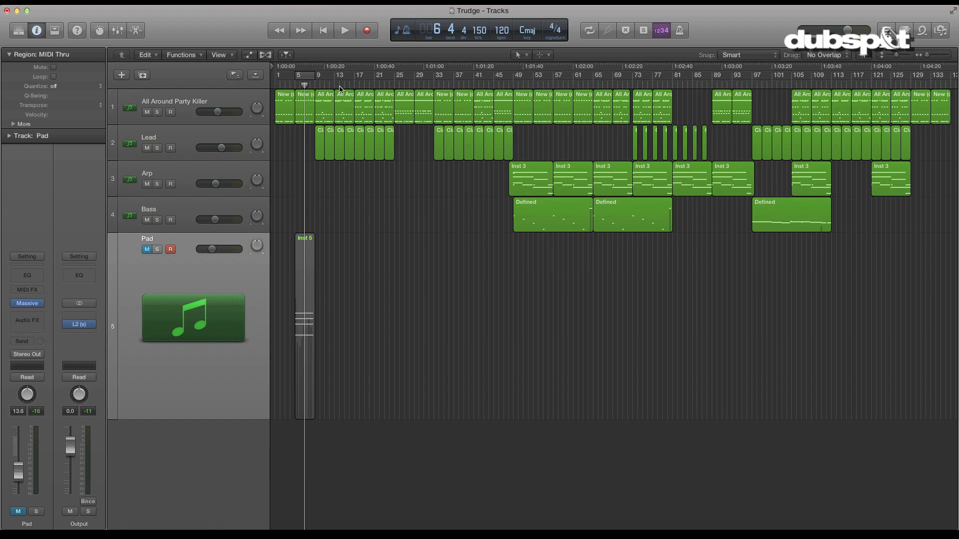
{"action": "left_click", "coordinate": [294, 85]}
{"action": "left_click_drag", "start_coordinate": [293, 85], "coordinate": [295, 86]}
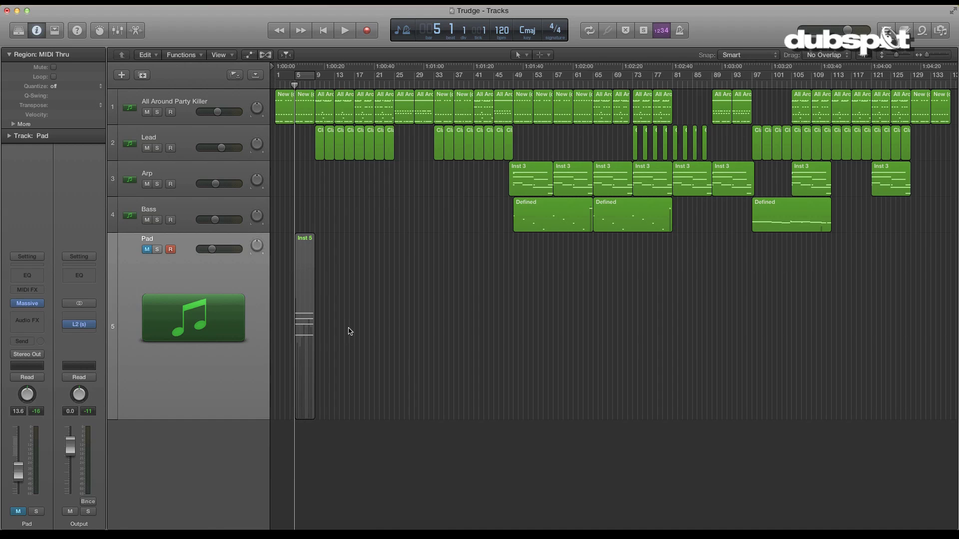
{"action": "key", "text": "space"}
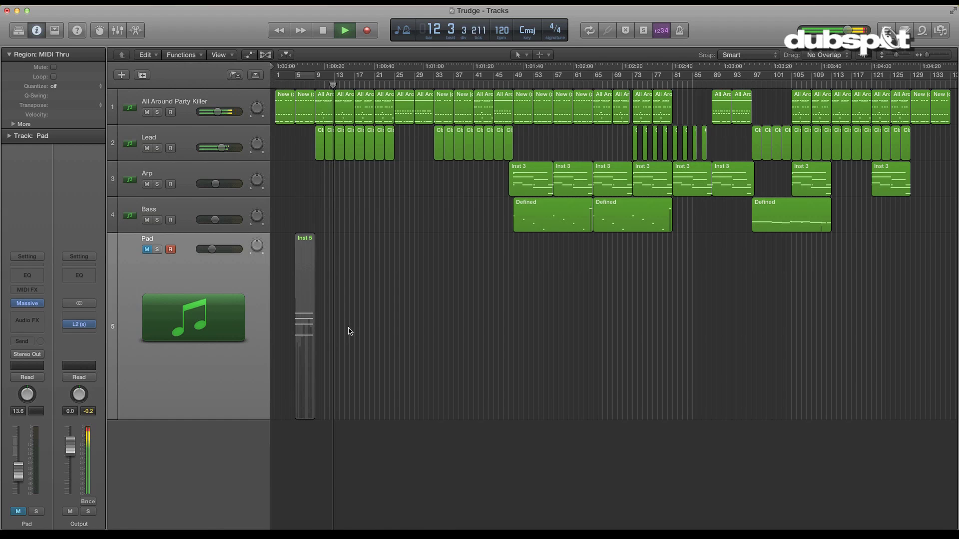
{"action": "key", "text": "space"}
Step: Turn Cycle back on, unmute and solo the Pad track, and bring up its Massive instrument
{"action": "left_click", "coordinate": [306, 263]}
{"action": "key", "text": "c"}
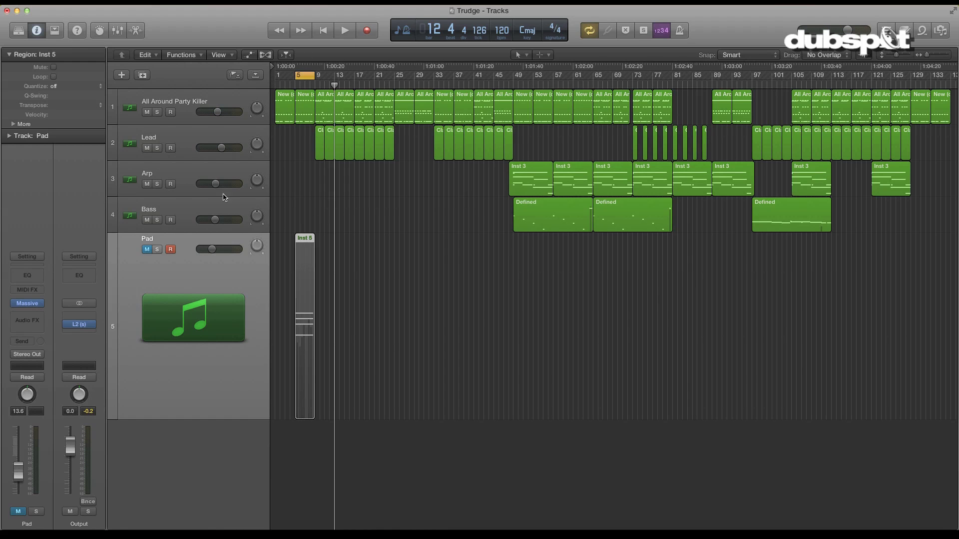
{"action": "left_click", "coordinate": [150, 250]}
{"action": "left_click", "coordinate": [157, 249]}
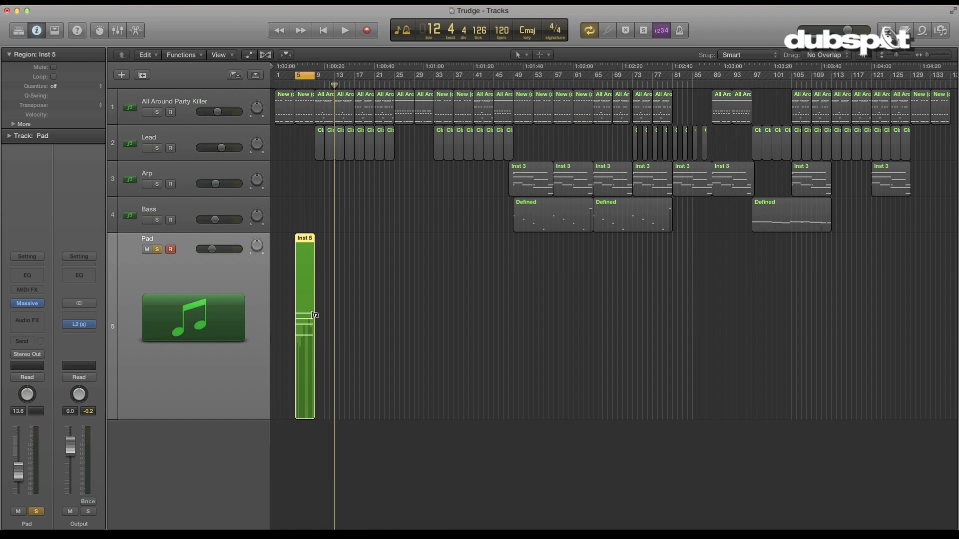
{"action": "left_click", "coordinate": [27, 303]}
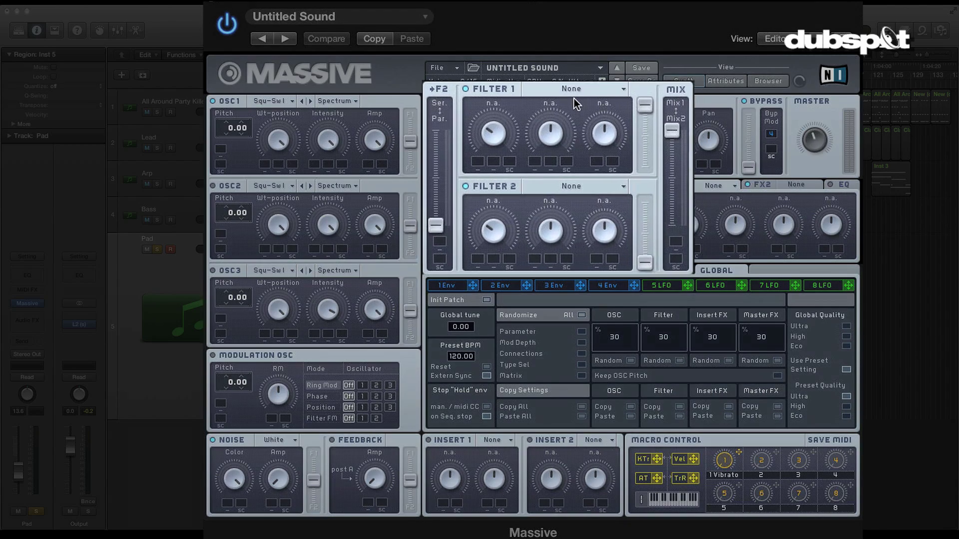
Step: Try Lowpass 4 as the Filter 1 type, then change it to Highpass 4
{"action": "left_click", "coordinate": [574, 100]}
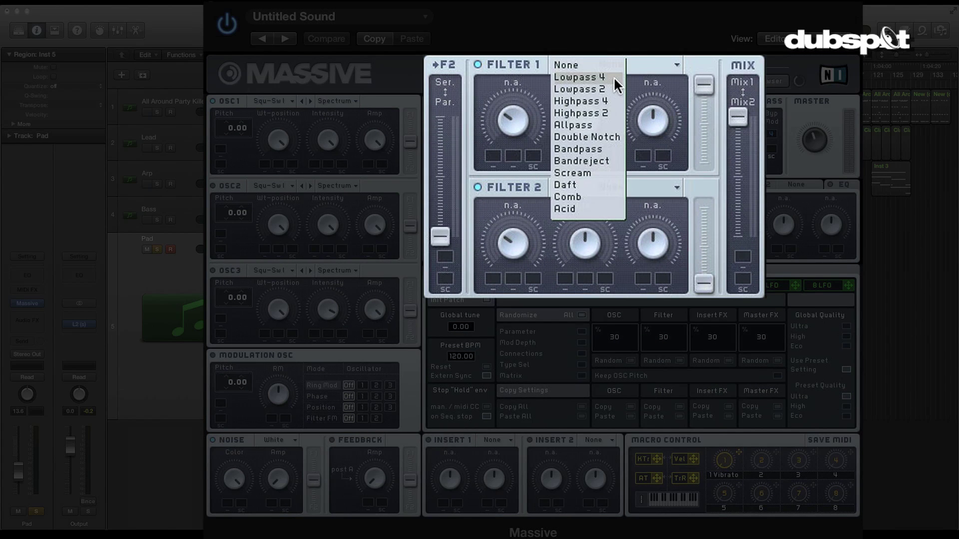
{"action": "left_click", "coordinate": [613, 76]}
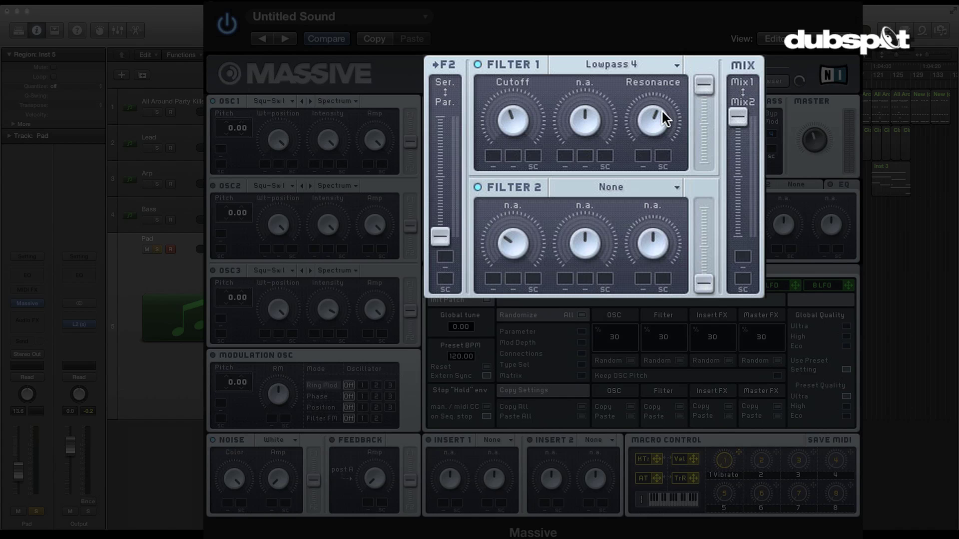
{"action": "left_click", "coordinate": [618, 65]}
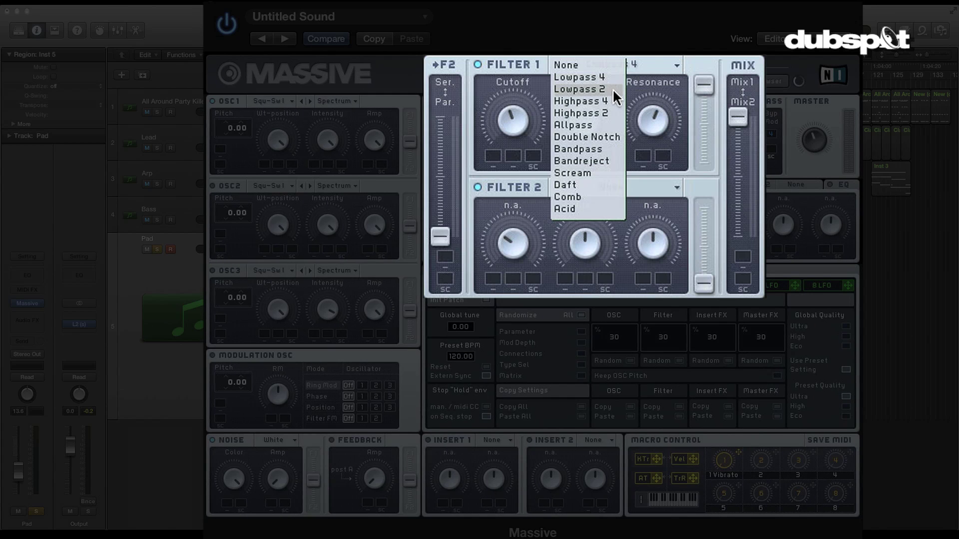
{"action": "left_click", "coordinate": [656, 84]}
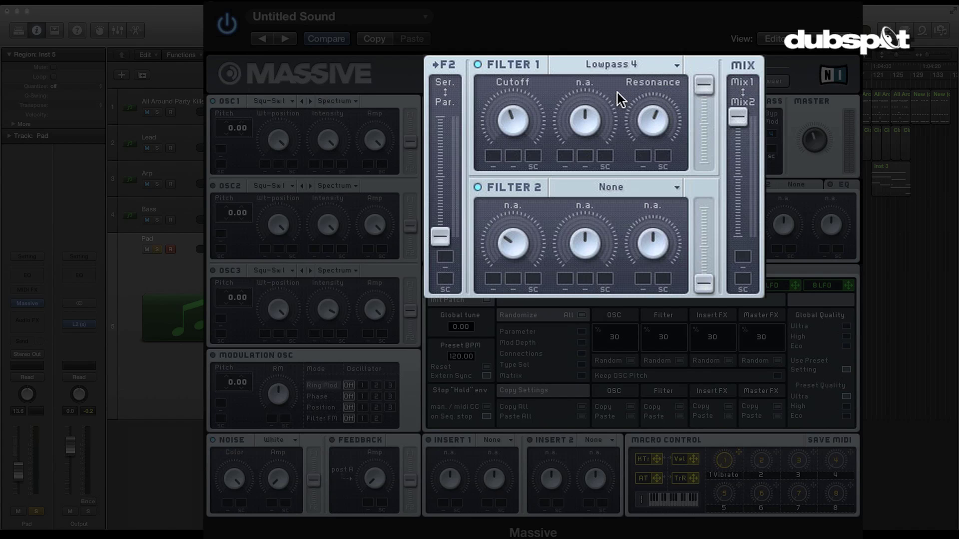
{"action": "left_click", "coordinate": [618, 60]}
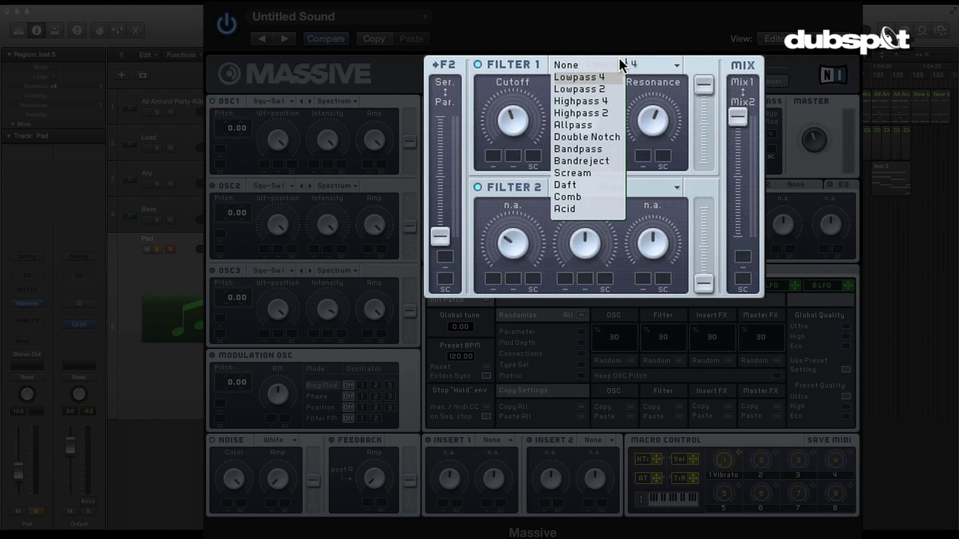
{"action": "left_click", "coordinate": [608, 100]}
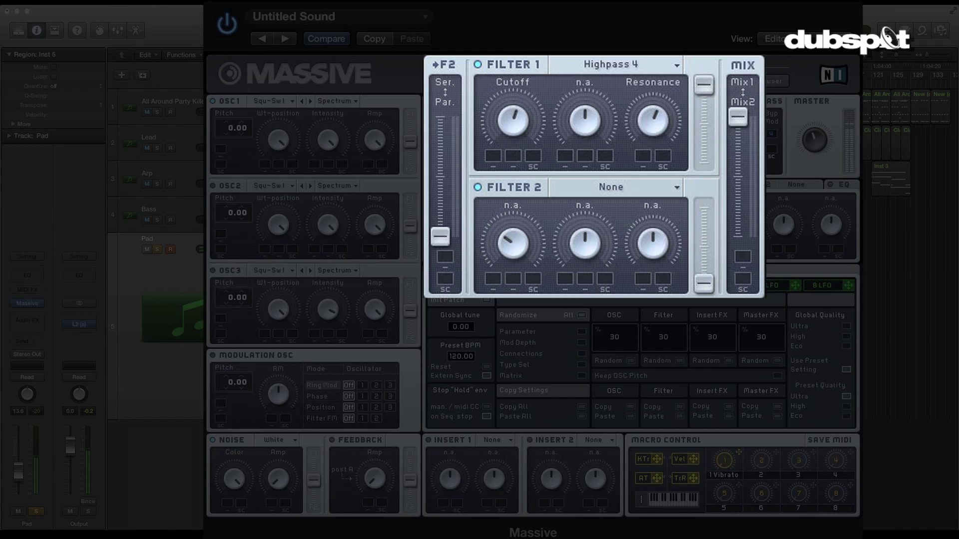
Step: Turn Filter 1 resonance down, retune its cutoff, and push the Mix1/Mix2 slider fully to Filter 1
{"action": "left_click_drag", "start_coordinate": [661, 109], "coordinate": [651, 234]}
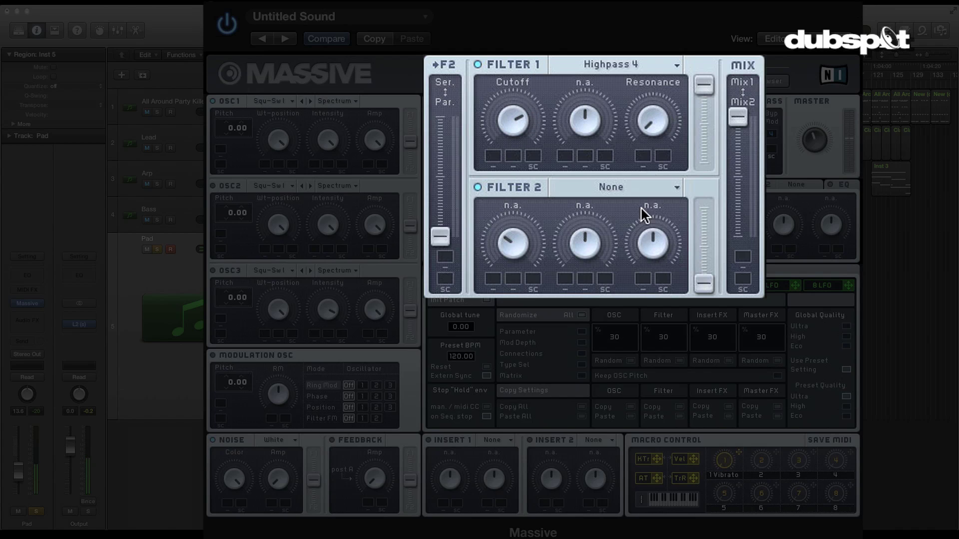
{"action": "left_click_drag", "start_coordinate": [513, 110], "coordinate": [506, 226]}
{"action": "left_click_drag", "start_coordinate": [519, 101], "coordinate": [532, 53]}
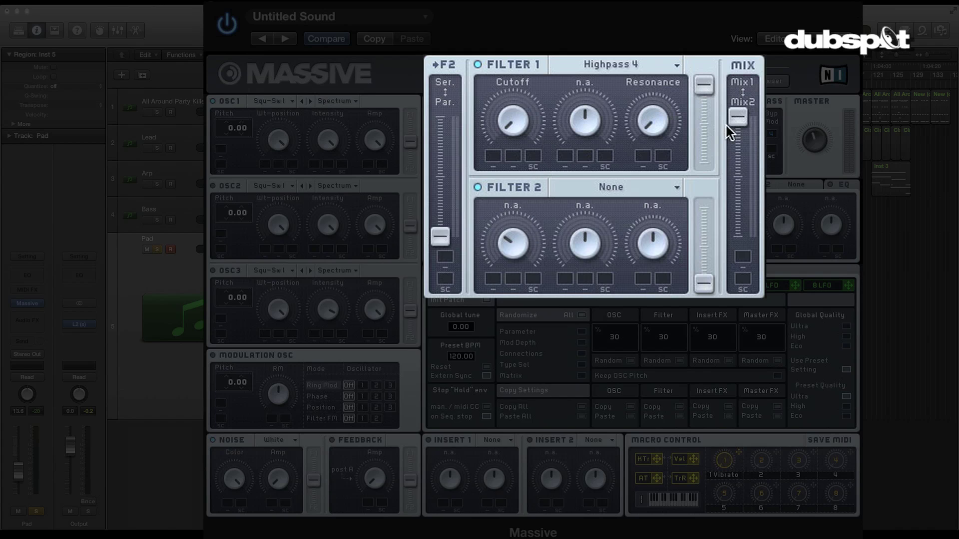
{"action": "left_click_drag", "start_coordinate": [732, 206], "coordinate": [749, 73]}
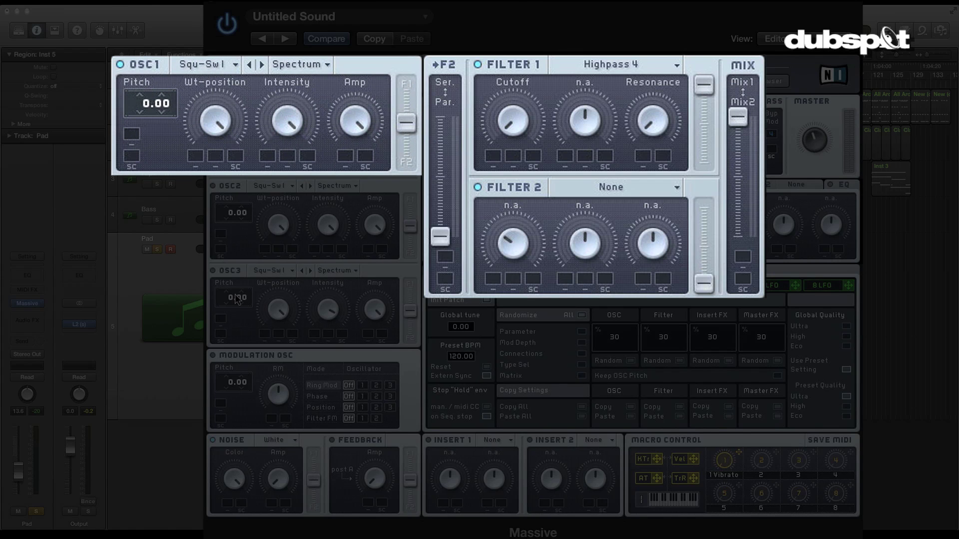
Step: Pitch OSC2 to -12.00, compare it off and on, and raise its wavetable position
{"action": "left_click_drag", "start_coordinate": [206, 225], "coordinate": [269, 409]}
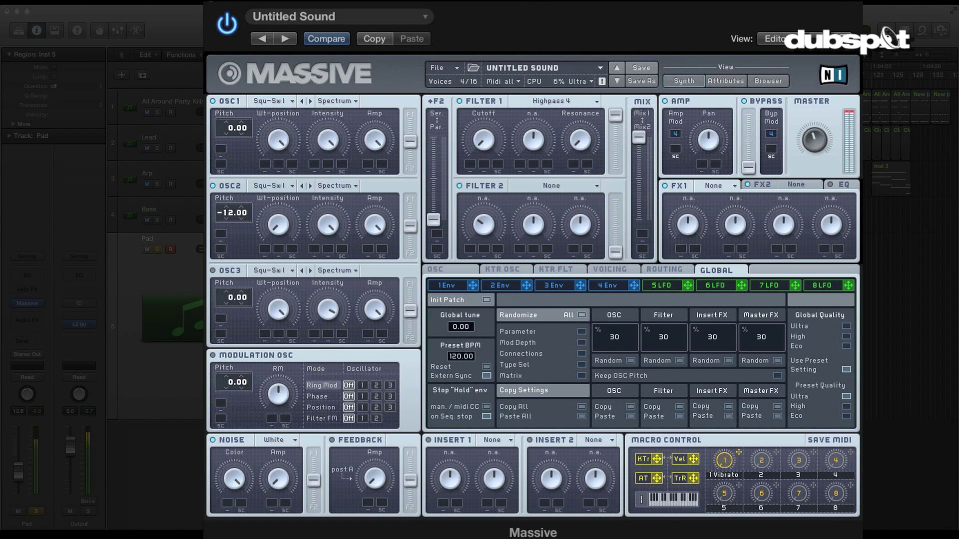
{"action": "left_click", "coordinate": [214, 187]}
{"action": "left_click", "coordinate": [216, 186]}
{"action": "left_click_drag", "start_coordinate": [277, 226], "coordinate": [278, 314]}
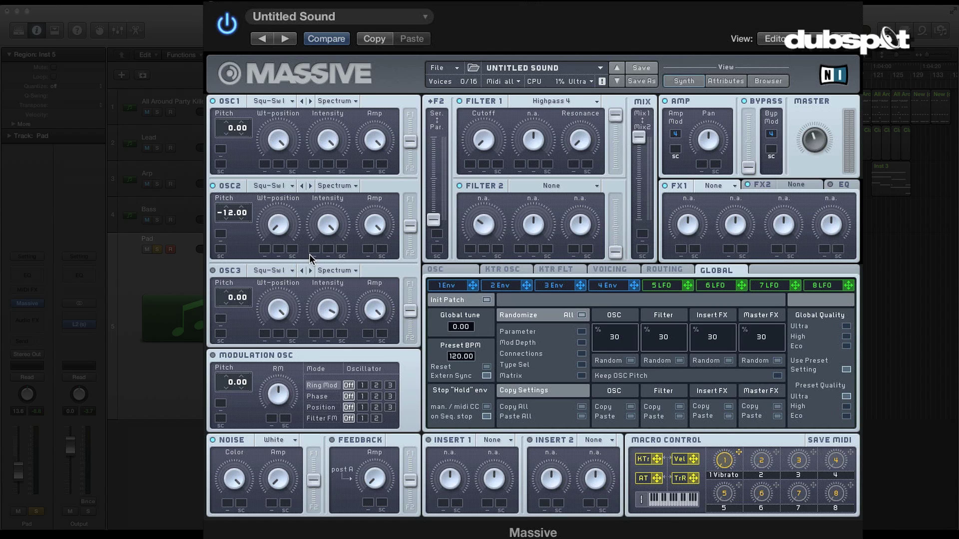
Step: Raise envelope 4's Attack knob so the envelope ramps up slowly
{"action": "left_click", "coordinate": [613, 283]}
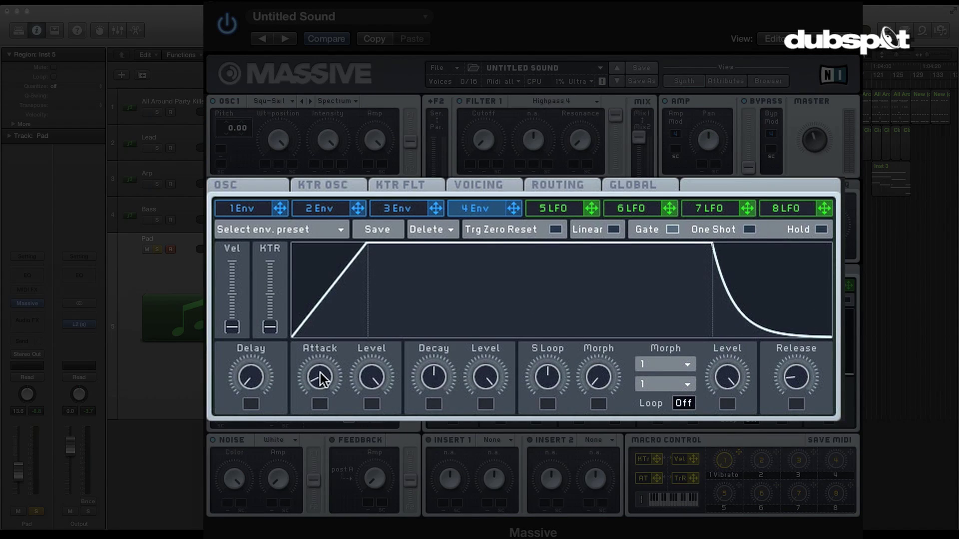
{"action": "left_click_drag", "start_coordinate": [320, 373], "coordinate": [328, 350]}
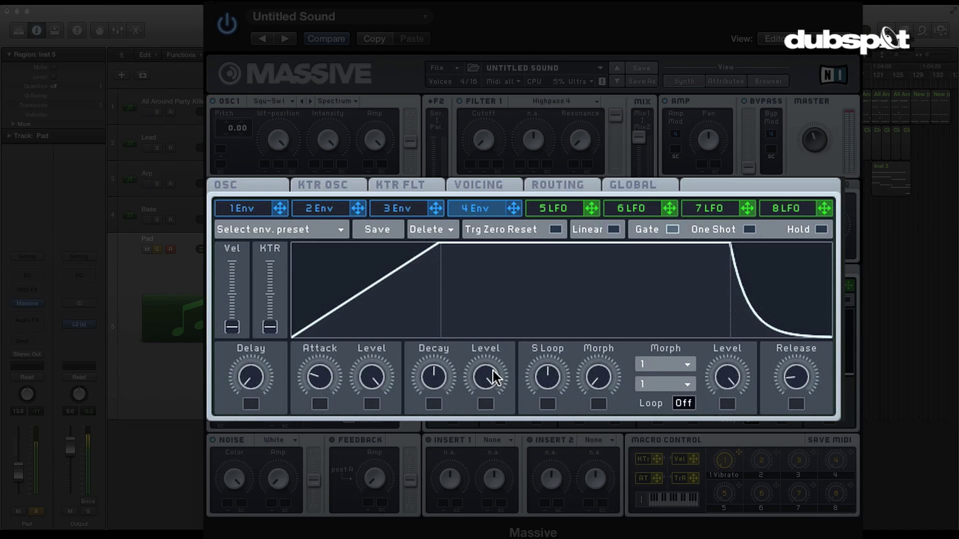
{"action": "mouse_move", "coordinate": [321, 378]}
{"action": "left_mouse_down"}
{"action": "mouse_move", "coordinate": [325, 367]}
{"action": "mouse_move", "coordinate": [325, 379]}
{"action": "left_mouse_up"}
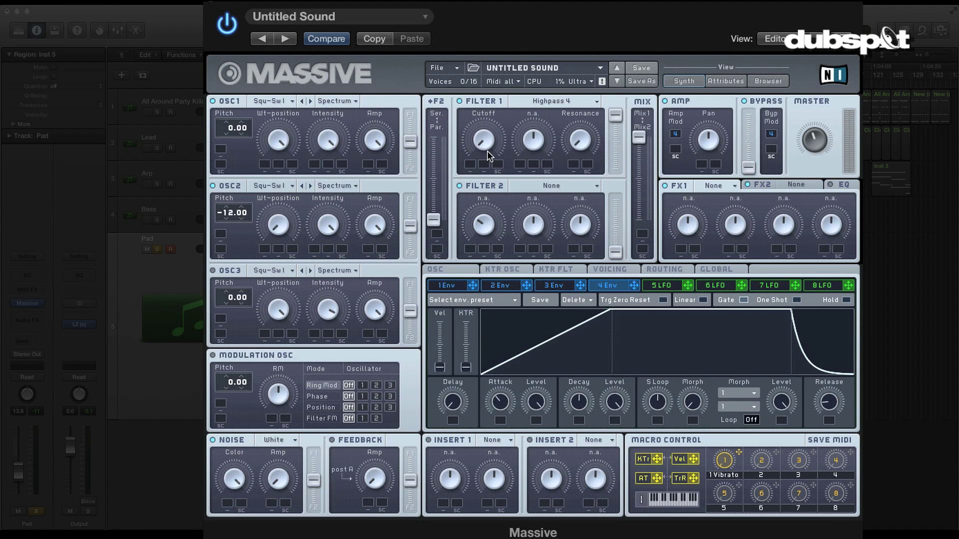
Step: Lower Filter 1 cutoff, assign envelope 1 to its first mod slot, and set the sweep depth
{"action": "left_click_drag", "start_coordinate": [484, 142], "coordinate": [492, 35]}
{"action": "left_click_drag", "start_coordinate": [487, 125], "coordinate": [471, 285]}
{"action": "left_click_drag", "start_coordinate": [494, 143], "coordinate": [486, 260]}
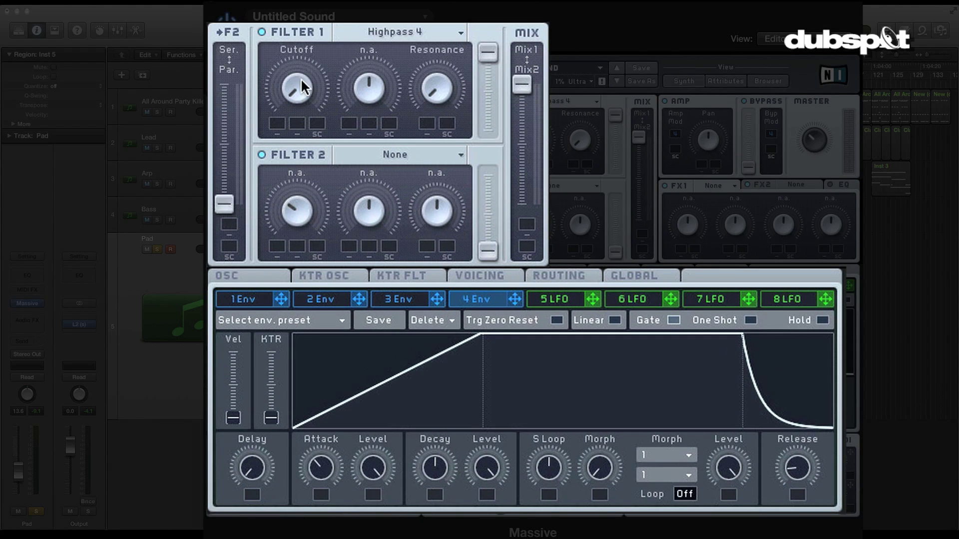
{"action": "left_click_drag", "start_coordinate": [295, 102], "coordinate": [291, 91]}
{"action": "left_click_drag", "start_coordinate": [277, 300], "coordinate": [275, 123]}
{"action": "left_click_drag", "start_coordinate": [281, 126], "coordinate": [281, 110]}
Step: Shape envelope 1 with a short attack, adjusted decay and a longer release
{"action": "left_click", "coordinate": [252, 301]}
{"action": "left_click_drag", "start_coordinate": [318, 474], "coordinate": [342, 480]}
{"action": "left_click_drag", "start_coordinate": [435, 467], "coordinate": [498, 430]}
{"action": "left_click_drag", "start_coordinate": [811, 473], "coordinate": [815, 428]}
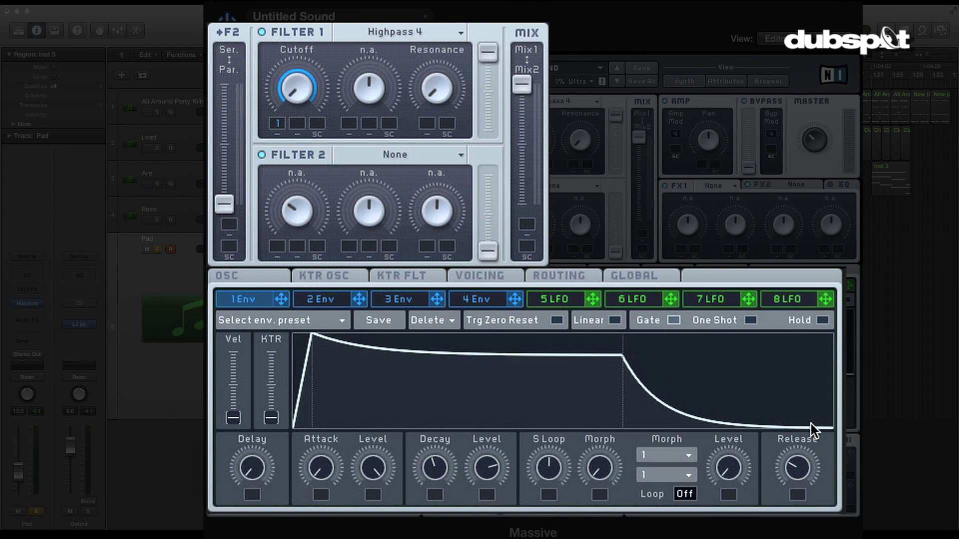
{"action": "left_click_drag", "start_coordinate": [329, 467], "coordinate": [322, 490]}
Step: Route envelope 1 to the Filter 1 cutoff, drop its sustain near zero, and lengthen its decay
{"action": "left_click_drag", "start_coordinate": [277, 126], "coordinate": [277, 124]}
{"action": "left_click_drag", "start_coordinate": [487, 467], "coordinate": [483, 382]}
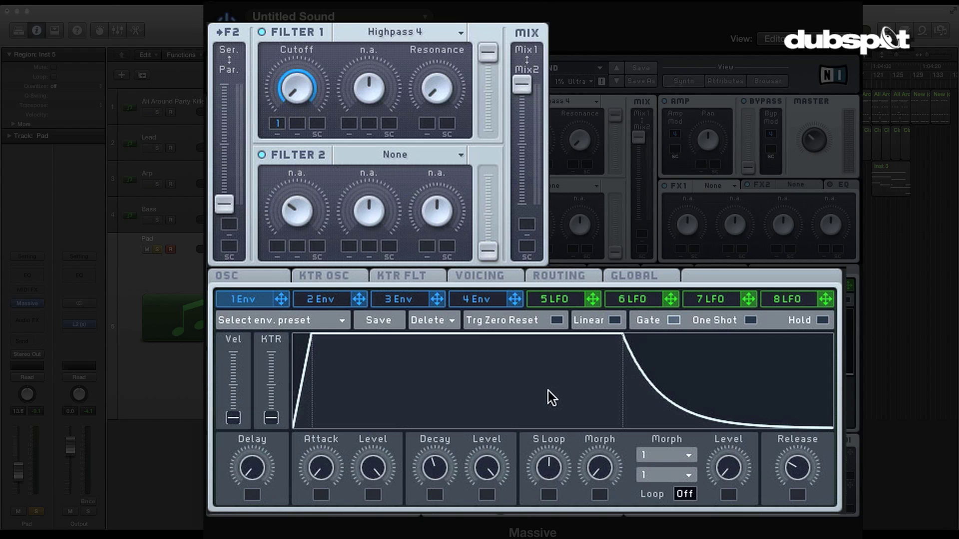
{"action": "left_click_drag", "start_coordinate": [505, 461], "coordinate": [505, 505]}
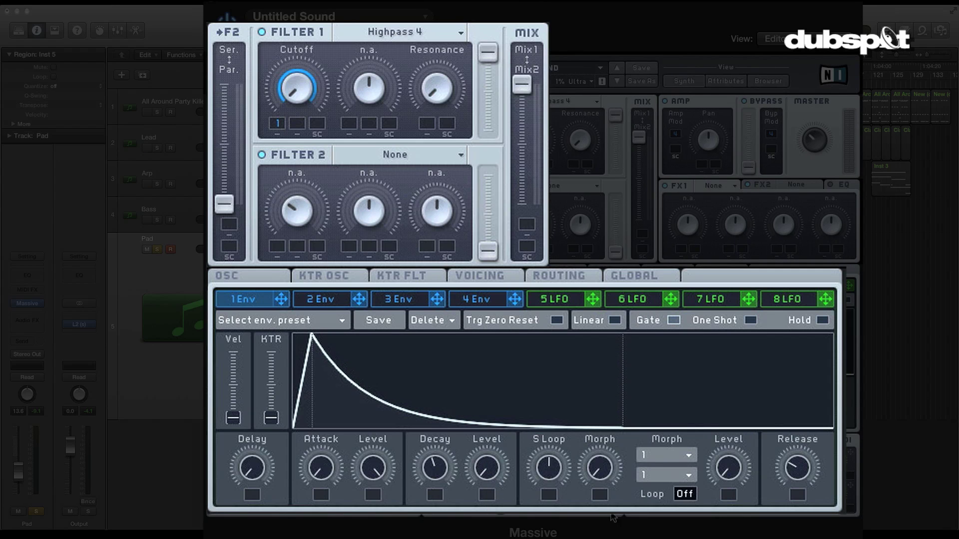
{"action": "mouse_move", "coordinate": [436, 476]}
{"action": "left_mouse_down"}
{"action": "mouse_move", "coordinate": [447, 460]}
{"action": "mouse_move", "coordinate": [373, 412]}
{"action": "left_mouse_up"}
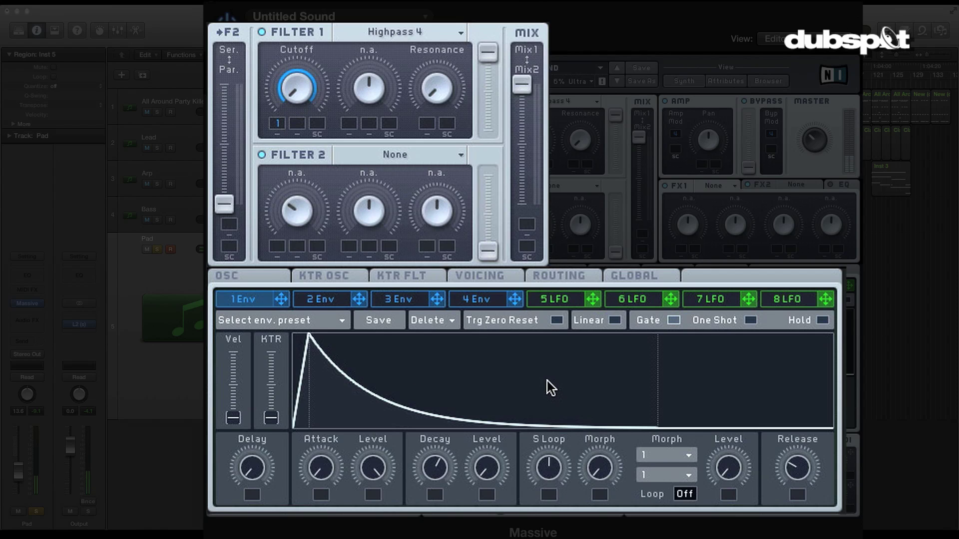
{"action": "left_click_drag", "start_coordinate": [445, 468], "coordinate": [444, 454]}
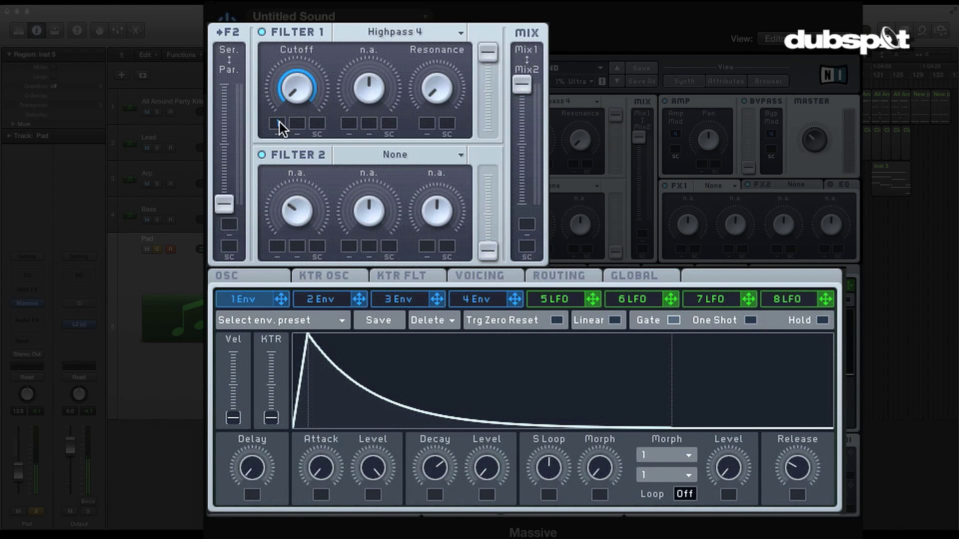
Step: Lengthen envelope 1's decay slightly and raise Filter 1 resonance to about 12 o'clock
{"action": "left_click_drag", "start_coordinate": [439, 476], "coordinate": [445, 465]}
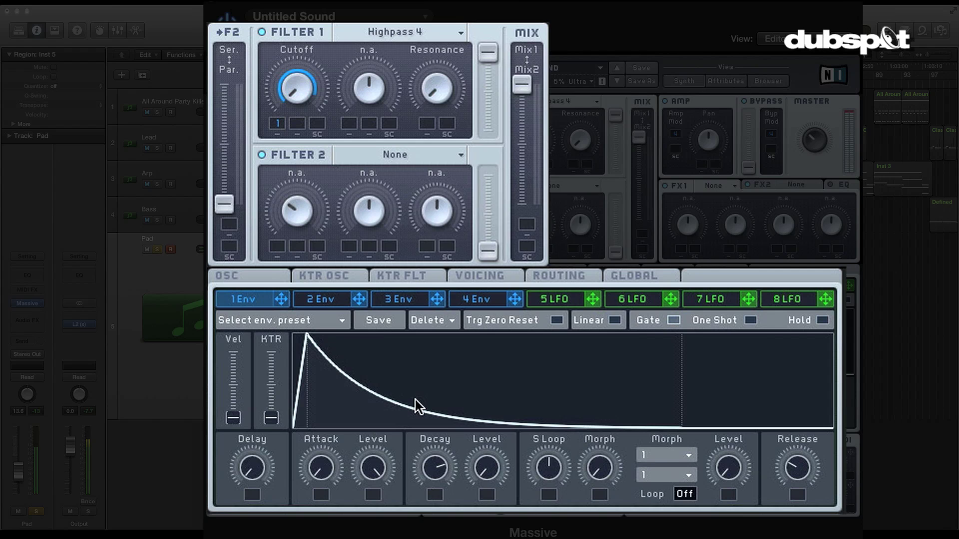
{"action": "left_click_drag", "start_coordinate": [450, 477], "coordinate": [439, 465]}
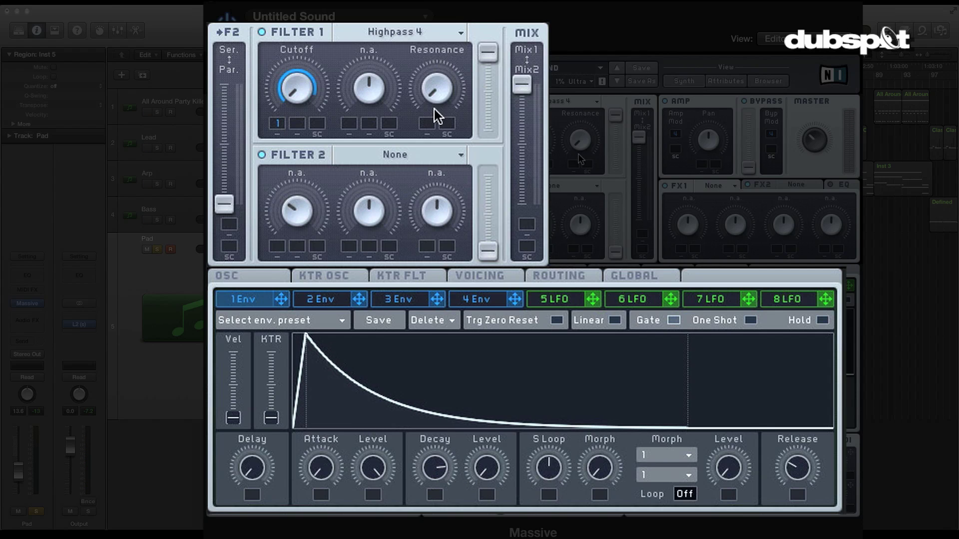
{"action": "left_click_drag", "start_coordinate": [438, 92], "coordinate": [451, 22]}
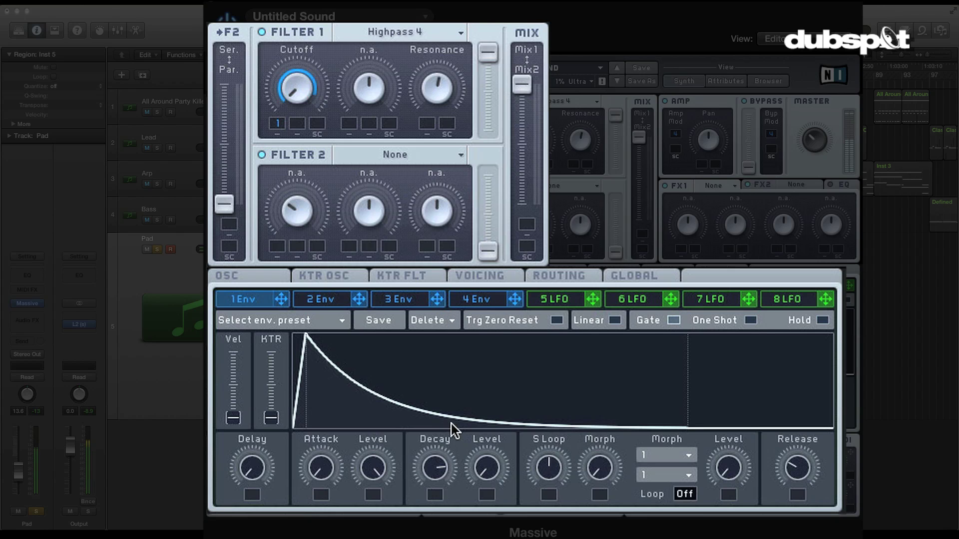
{"action": "left_click_drag", "start_coordinate": [438, 467], "coordinate": [442, 459]}
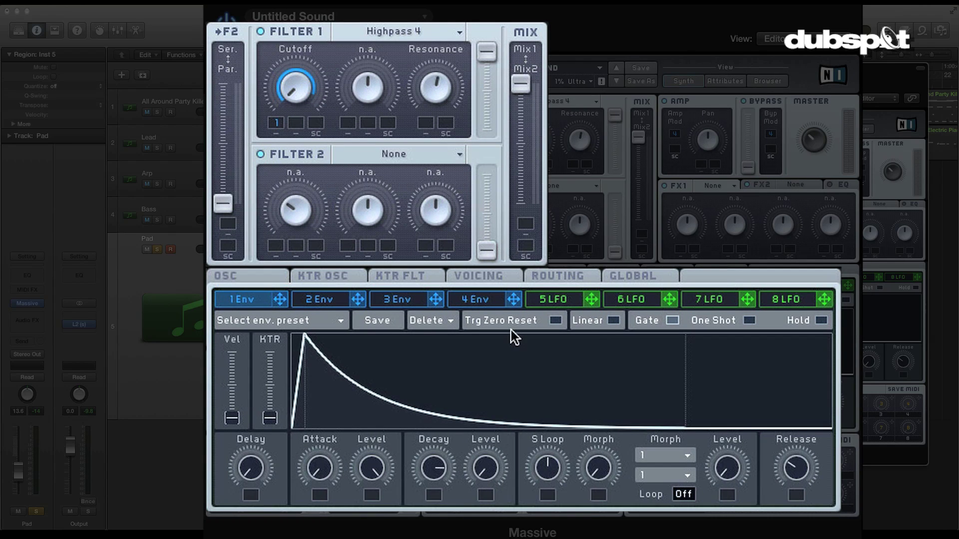
Step: Lengthen the release of envelope 4, the amp envelope, then bring up the Voicing page
{"action": "left_click", "coordinate": [477, 302]}
{"action": "left_click_drag", "start_coordinate": [799, 477], "coordinate": [811, 445]}
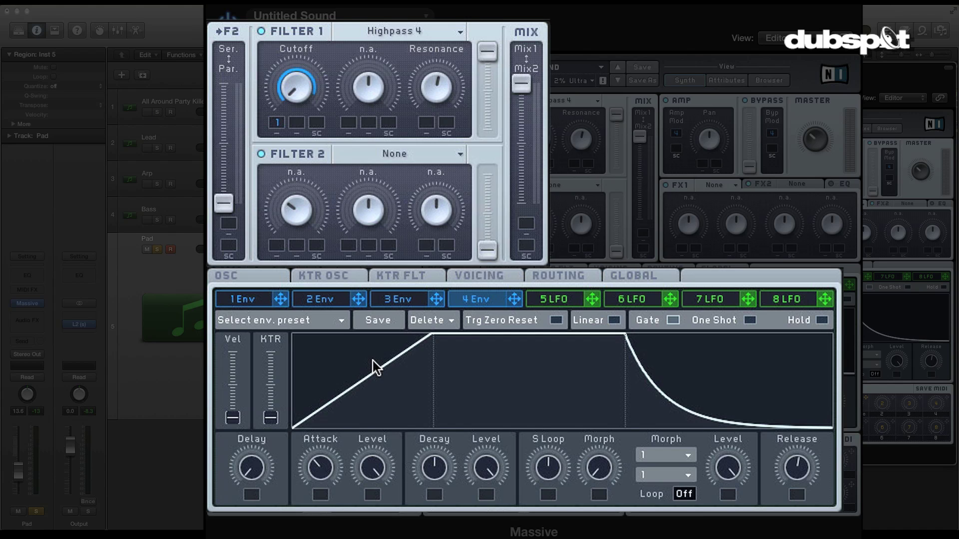
{"action": "left_click", "coordinate": [469, 273]}
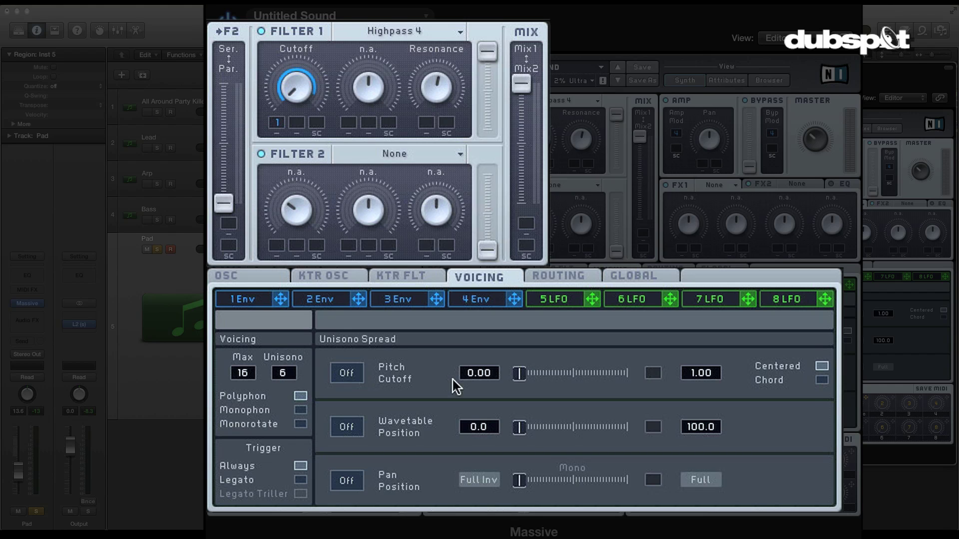
Step: Set Unisono to 6 voices and enable Pitch/Cutoff and Pan Position unison spread
{"action": "left_click_drag", "start_coordinate": [741, 9], "coordinate": [741, 10]}
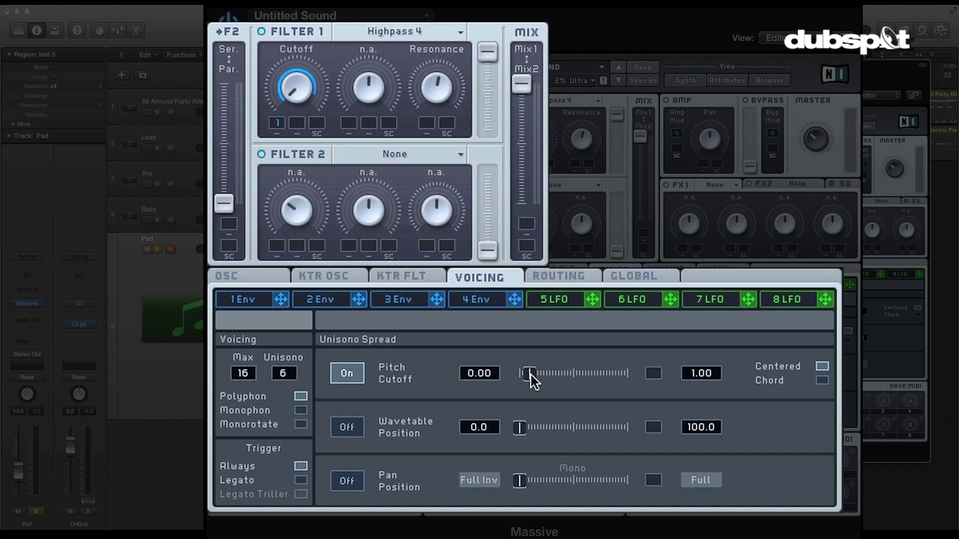
{"action": "left_click_drag", "start_coordinate": [530, 376], "coordinate": [527, 375]}
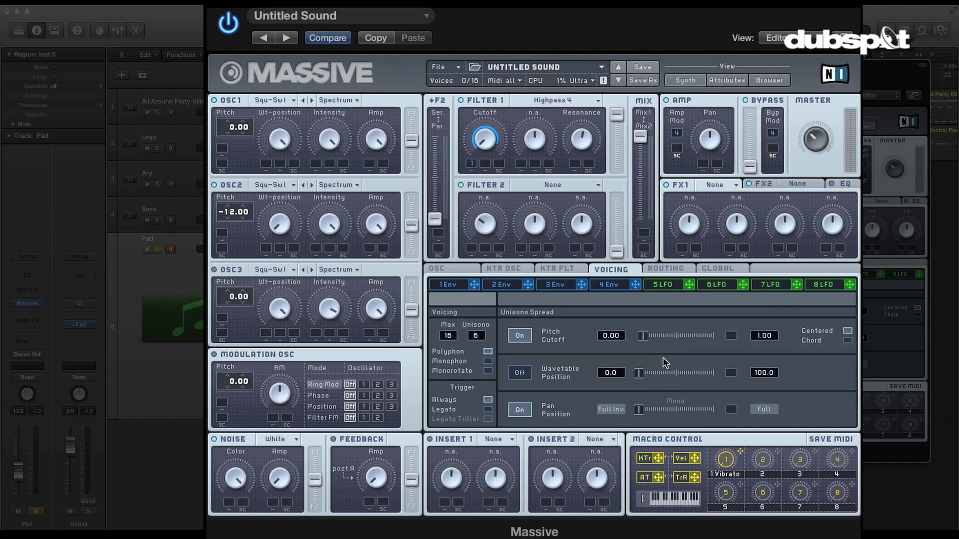
Step: Load Reverb into Massive's FX1 slot and close the plug-in window
{"action": "left_click", "coordinate": [718, 185]}
{"action": "left_click", "coordinate": [713, 199]}
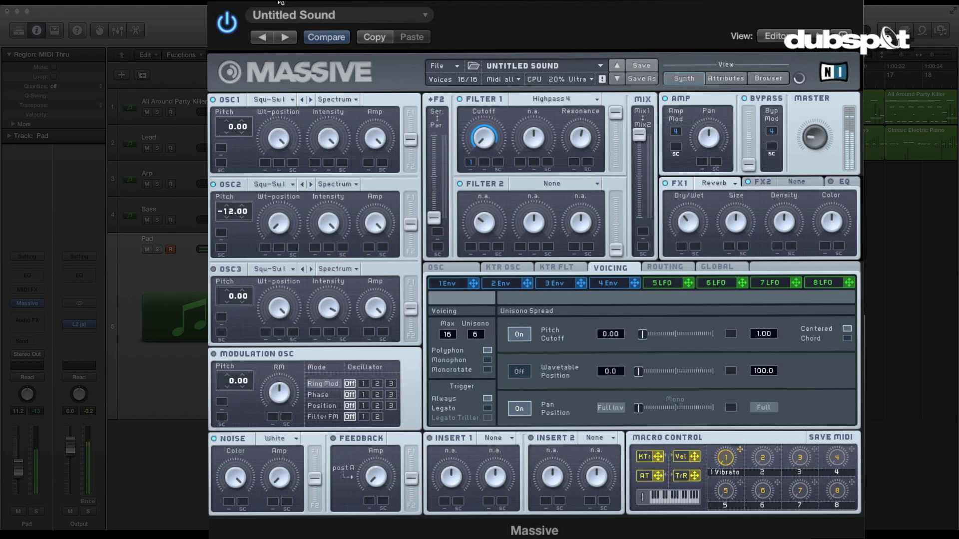
{"action": "key", "text": "super+w"}
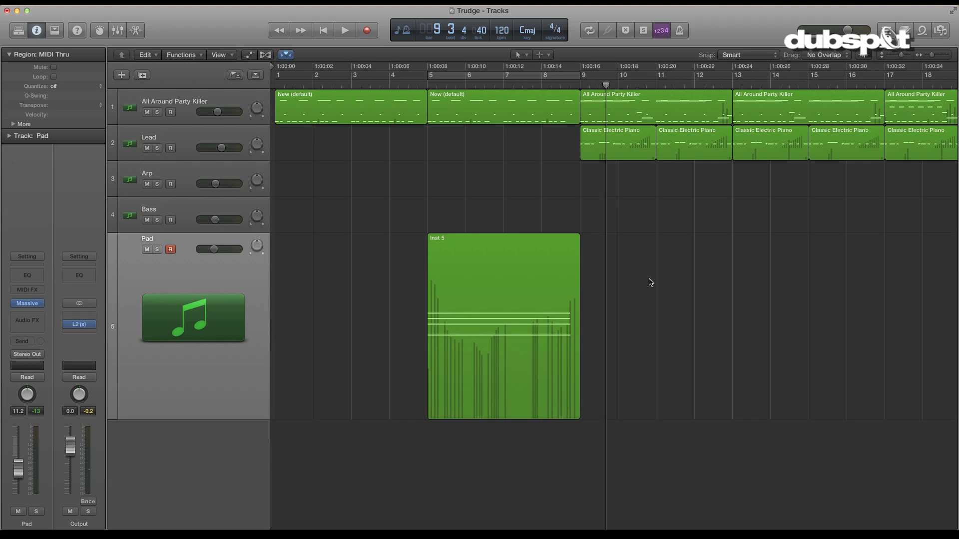
Step: Play the song from the start to hear the new pad, zooming out the timeline, then stop
{"action": "key", "text": "Return"}
{"action": "key", "text": "space"}
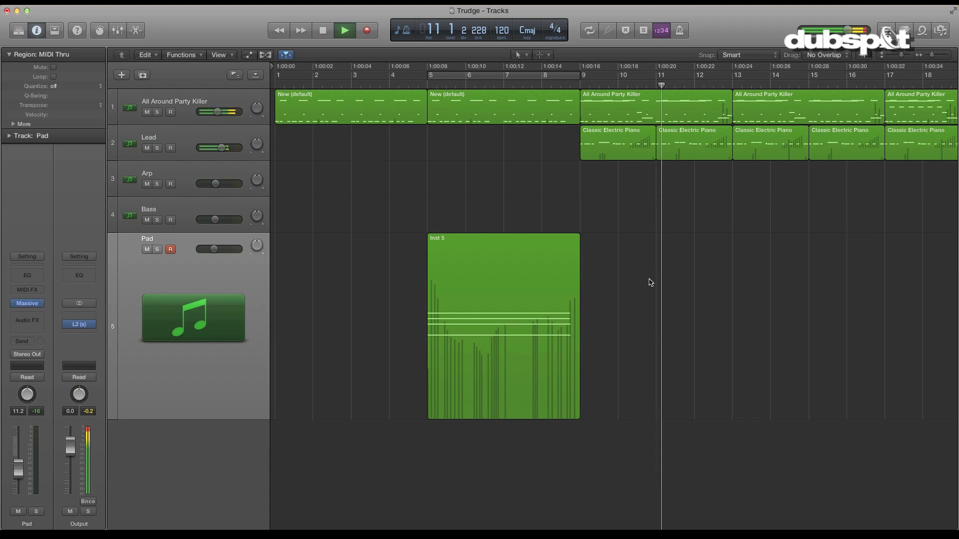
{"action": "left_click", "coordinate": [649, 281], "text": "ctrl+alt"}
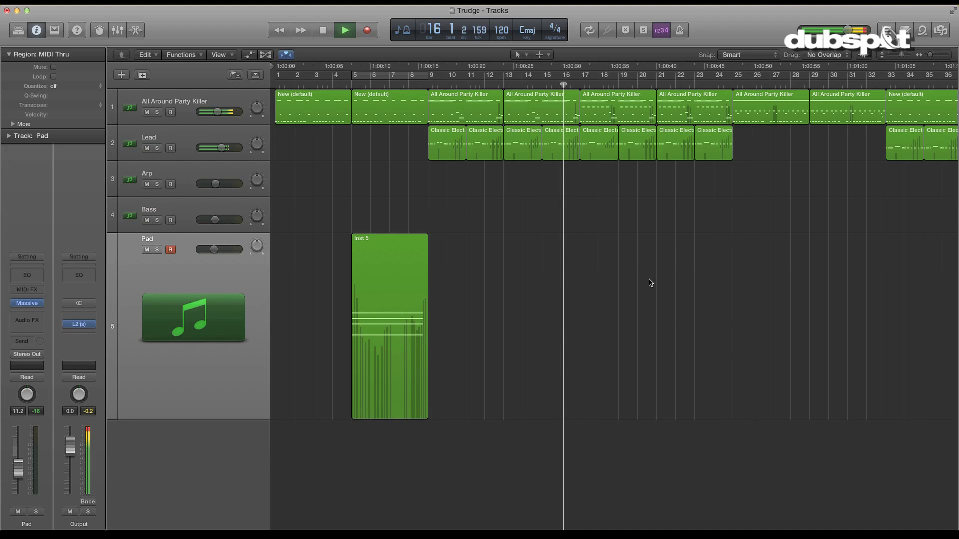
{"action": "key", "text": "space"}
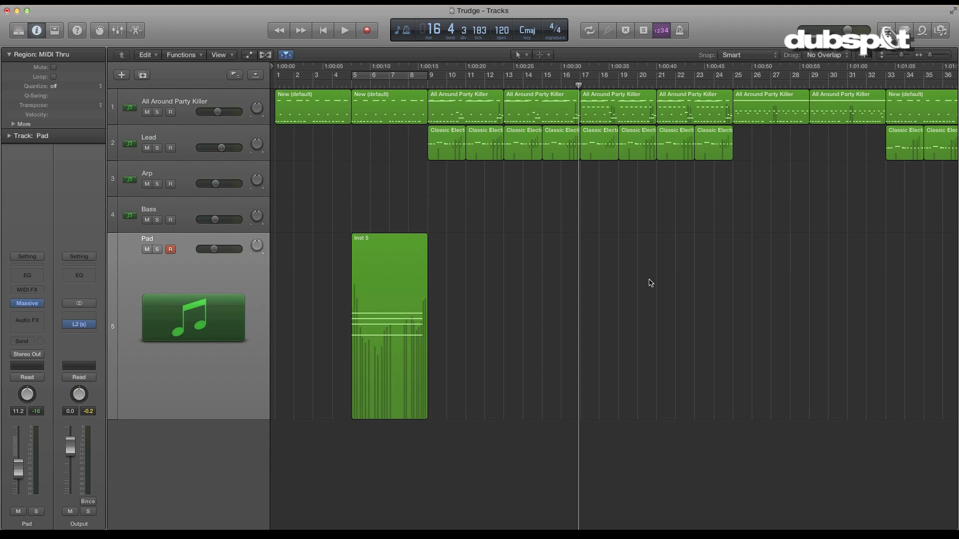
{"action": "mouse_move", "coordinate": [18, 307]}
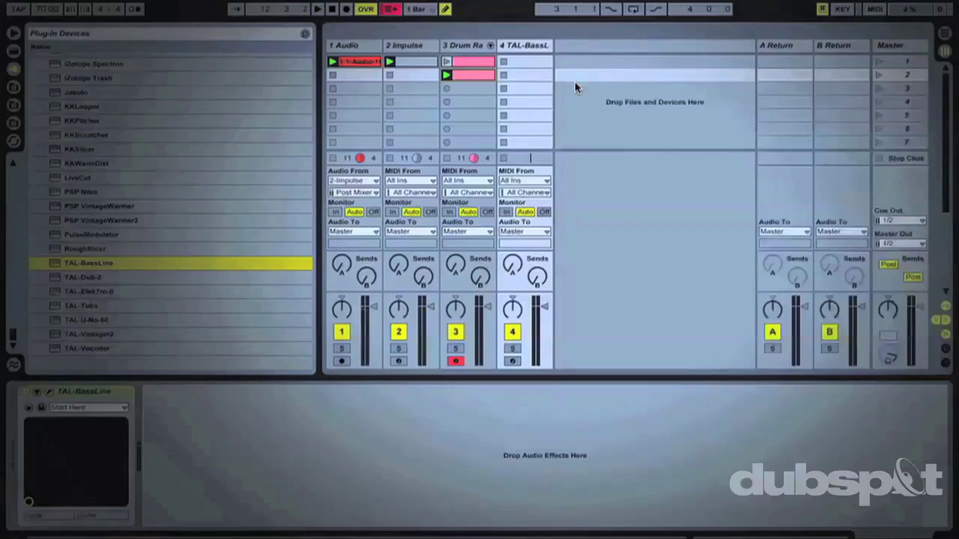
{"action": "double_click", "coordinate": [524, 76]}
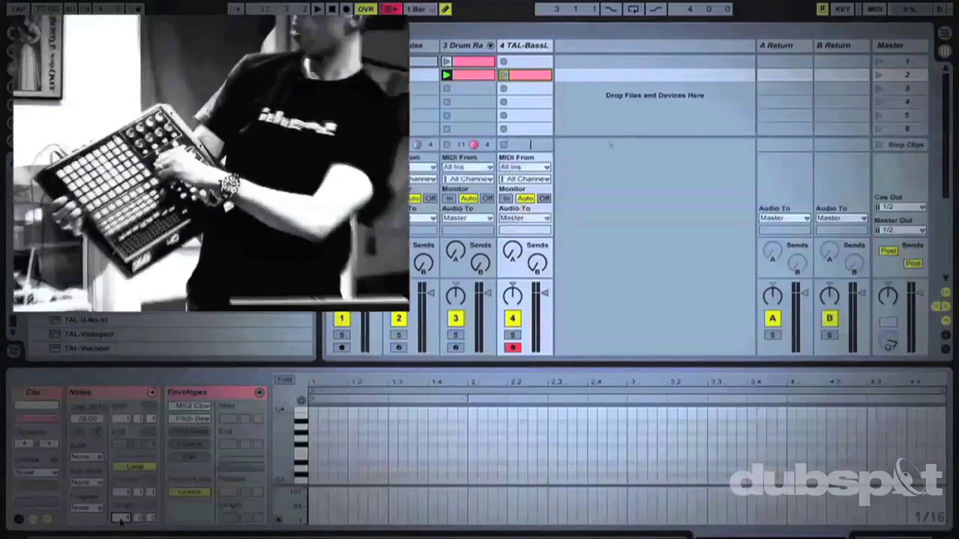
{"action": "left_click", "coordinate": [504, 75]}
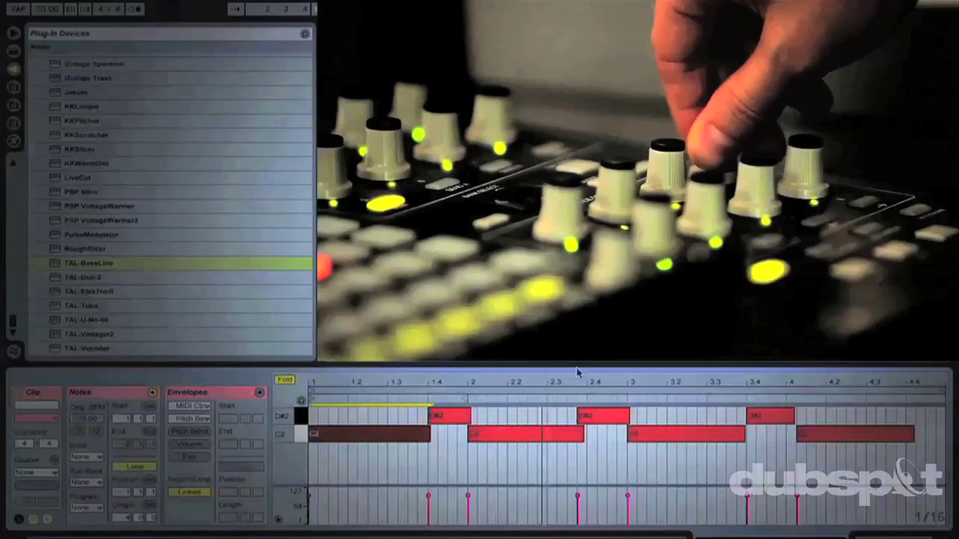